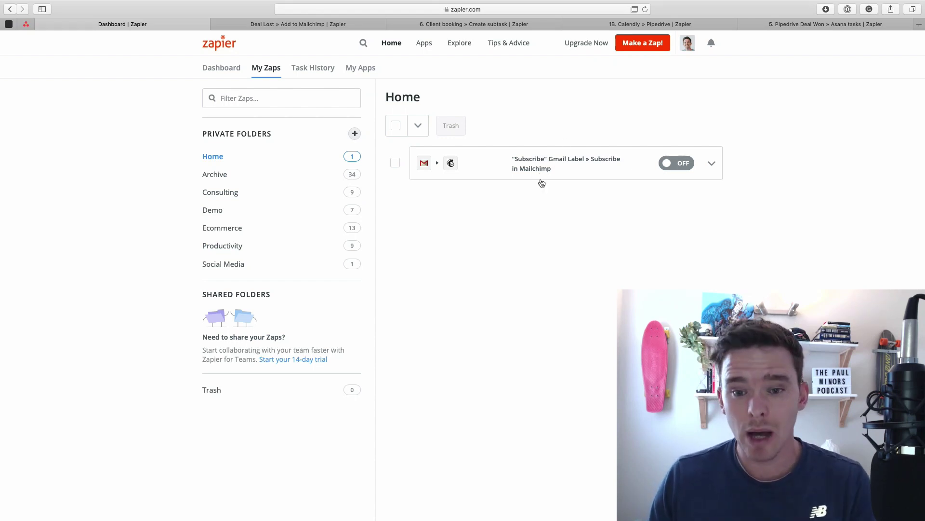
- Open the 'Subscribe' Gmail Label » Subscribe in Mailchimp zap and collapse its Gmail trigger card
left_click(533, 169)
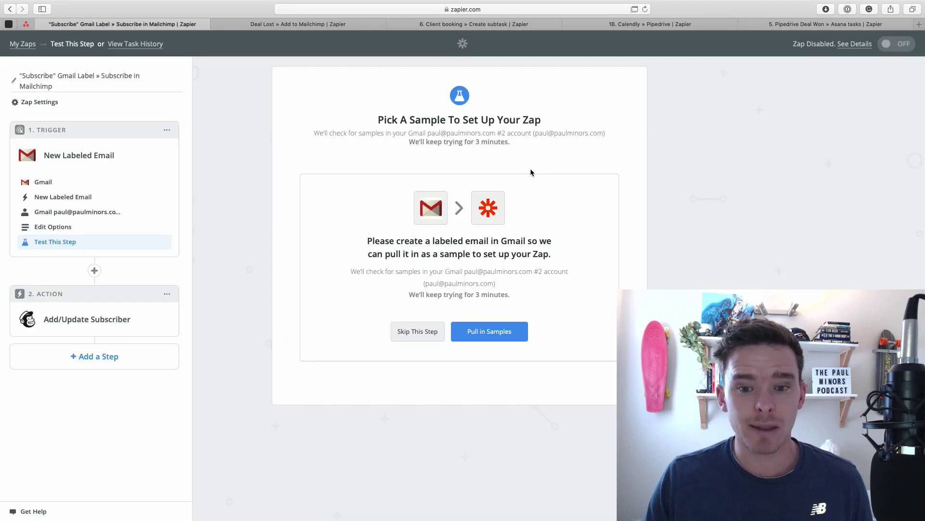
left_click(86, 164)
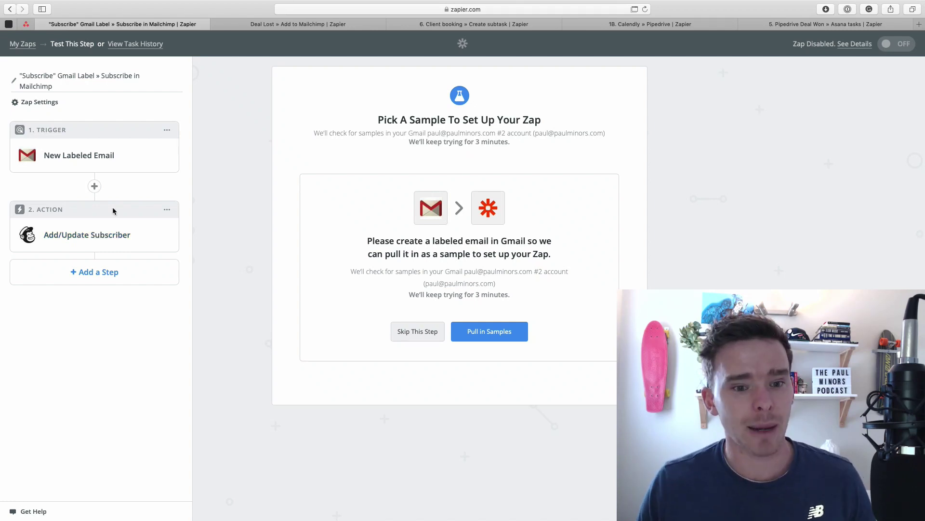
- Add a Formatter by Zapier step between the Gmail New Labeled Email trigger and the Mailchimp action
left_click(95, 186)
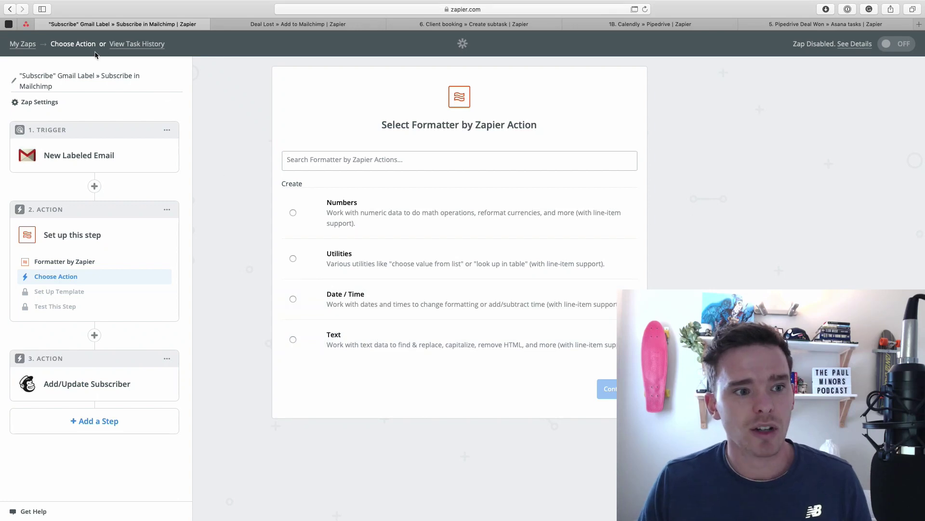
- Close the Gmail zap tab to reveal the Deal Lost » Add to Mailchimp zap
left_click(39, 24)
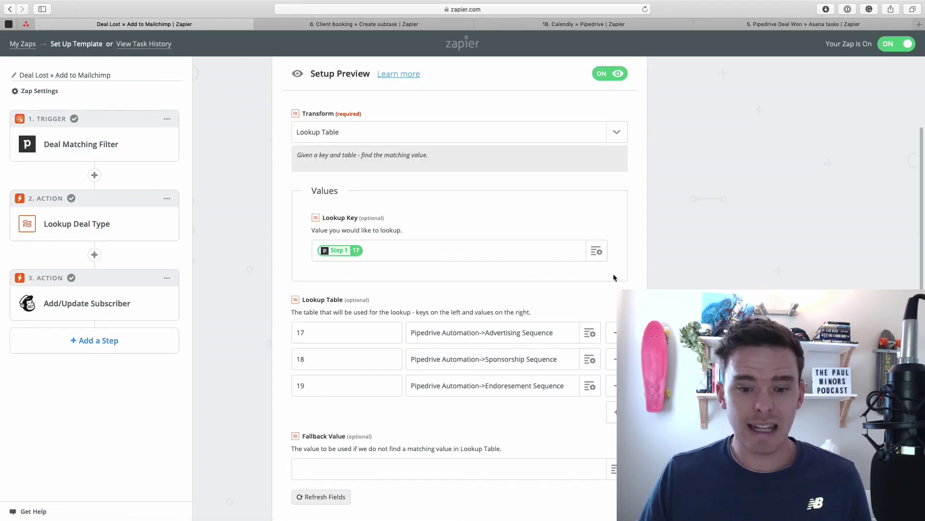
scroll(608, 280, "up", 1)
scroll(607, 283, "down", 1)
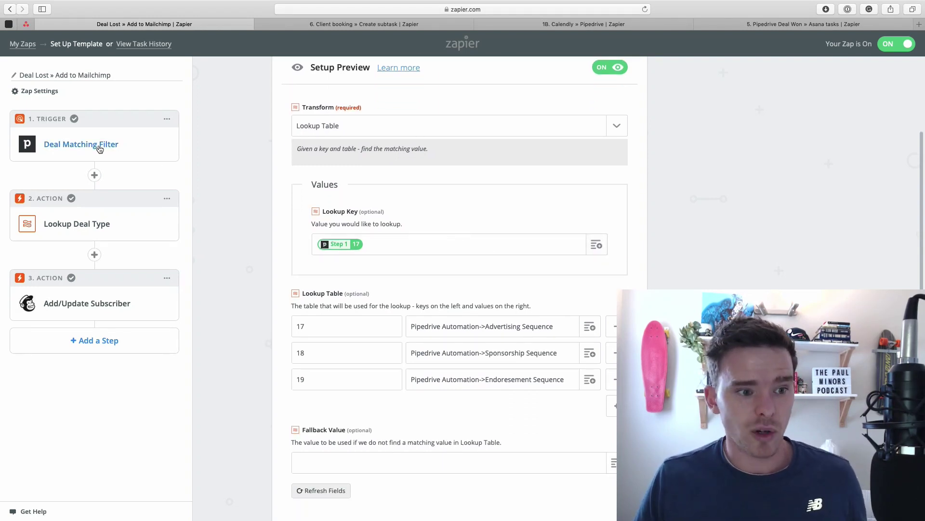
- Inspect the Pipedrive trigger's All lost deals filter, then open the Lookup Deal Type step
left_click(77, 145)
left_click(58, 216)
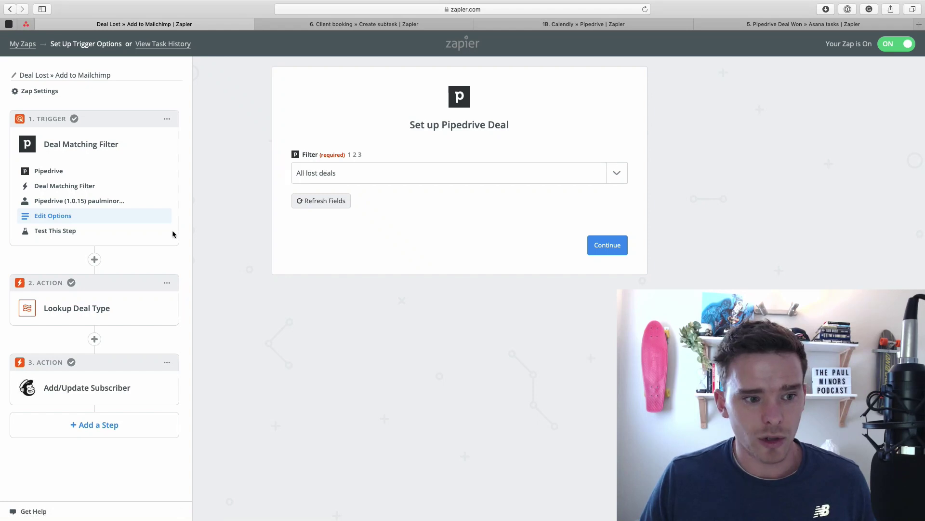
left_click(92, 157)
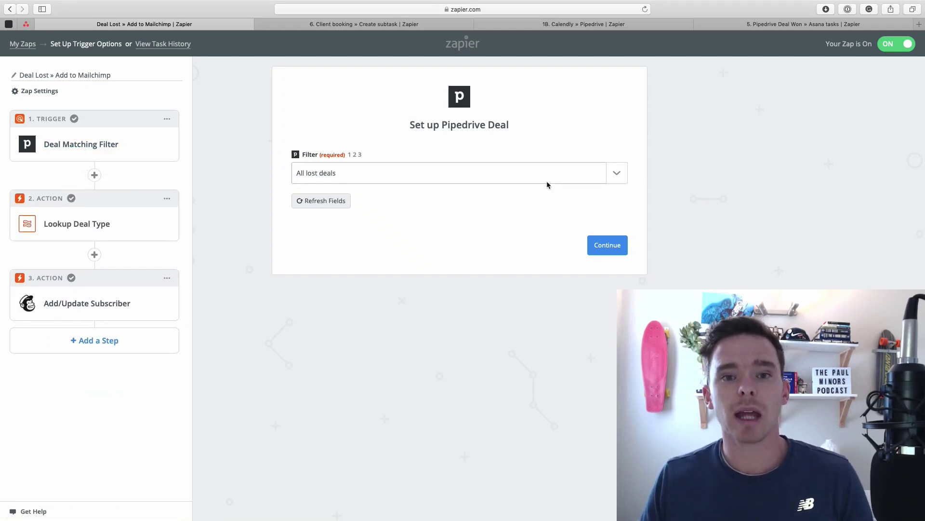
left_click(99, 224)
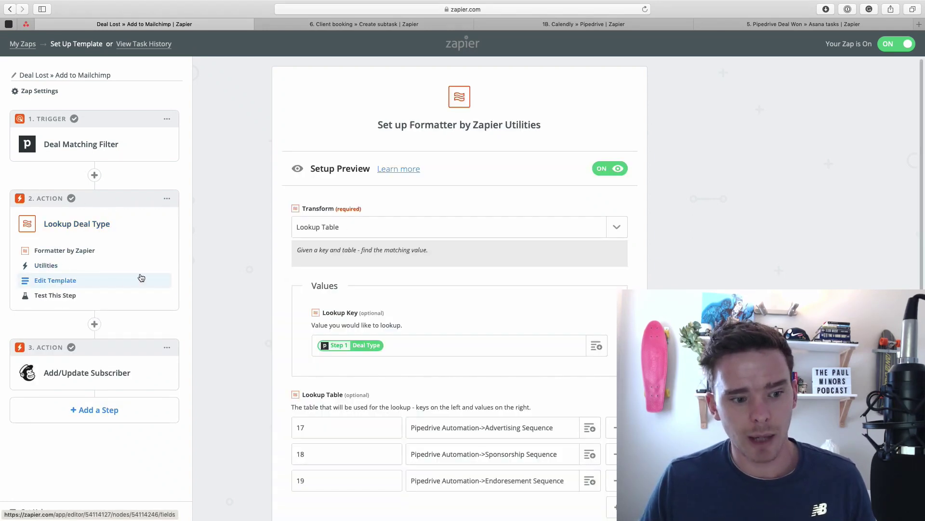
- Bring the Lookup Table mapping keys 17–19 into view and focus the Lookup Key field
scroll(371, 281, "down", 4)
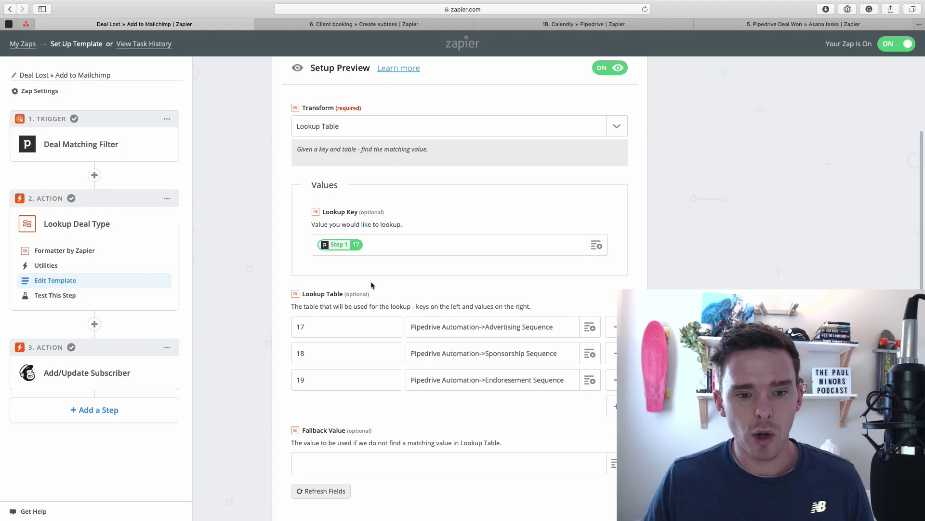
scroll(348, 217, "up", 2)
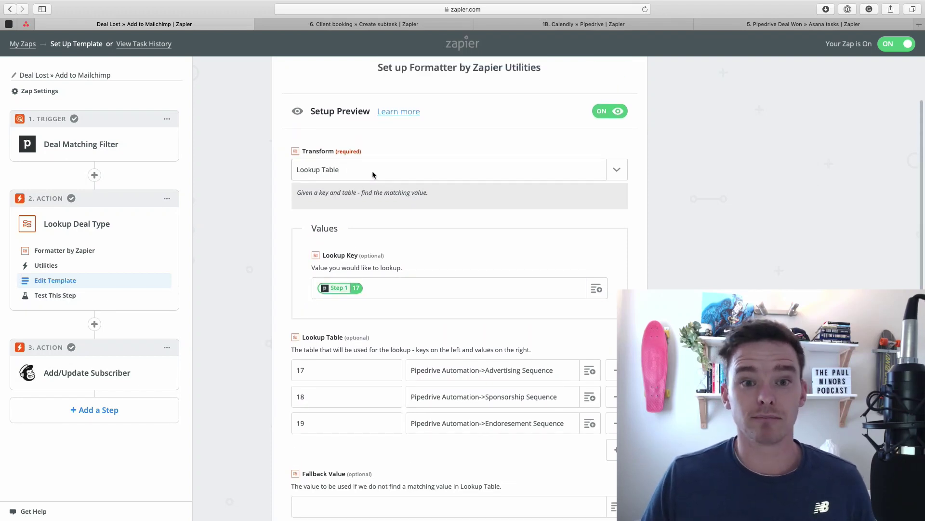
scroll(373, 174, "down", 3)
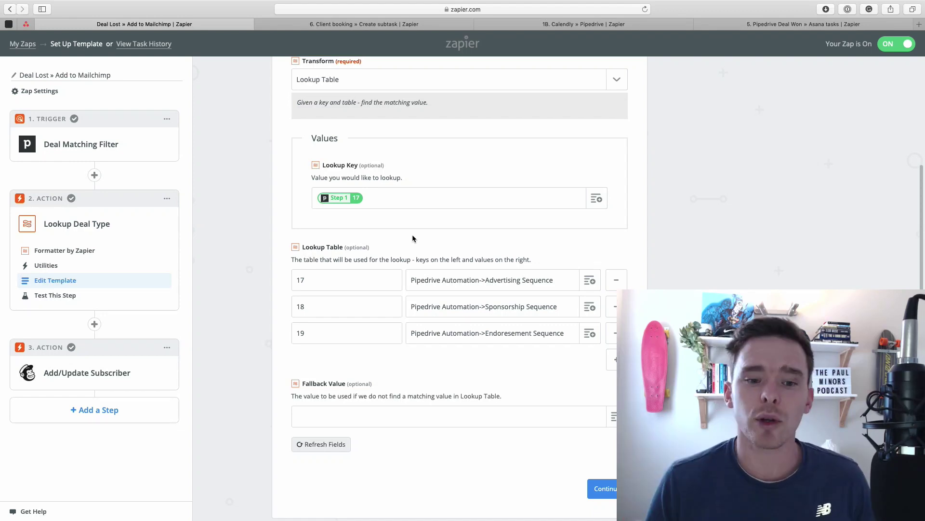
left_click(535, 202)
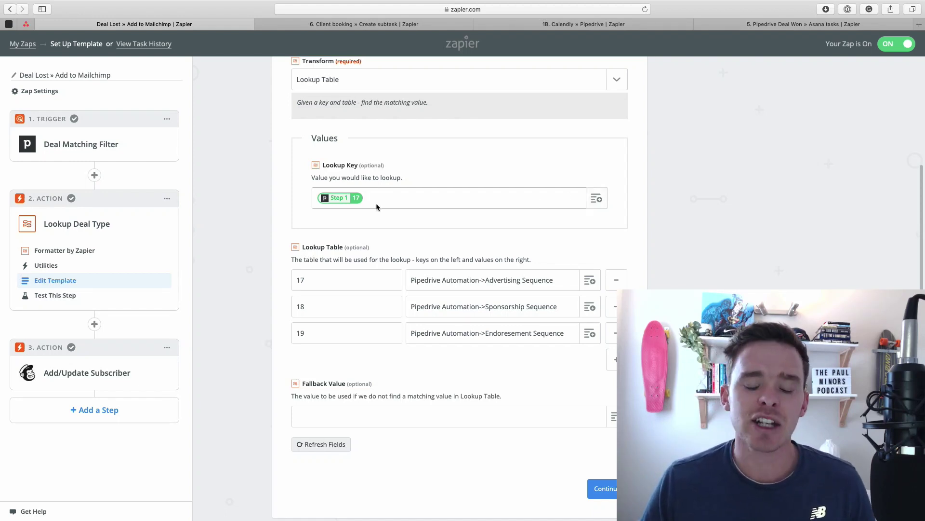
left_click(596, 198)
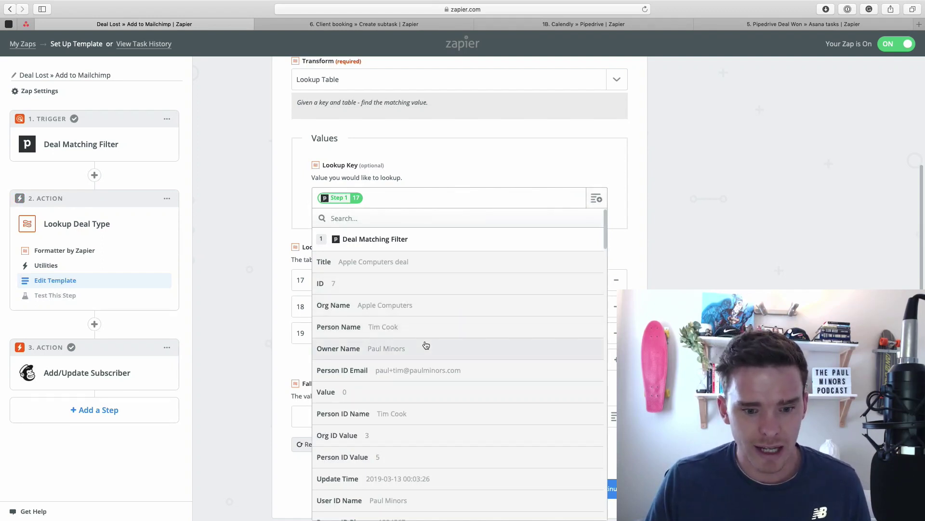
scroll(424, 345, "down", 5)
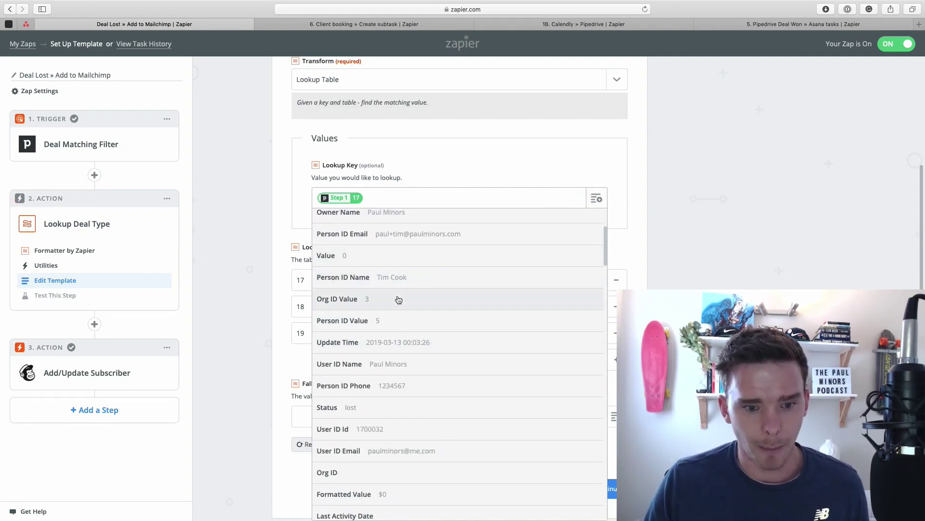
scroll(403, 301, "down", 1)
scroll(404, 303, "up", 6)
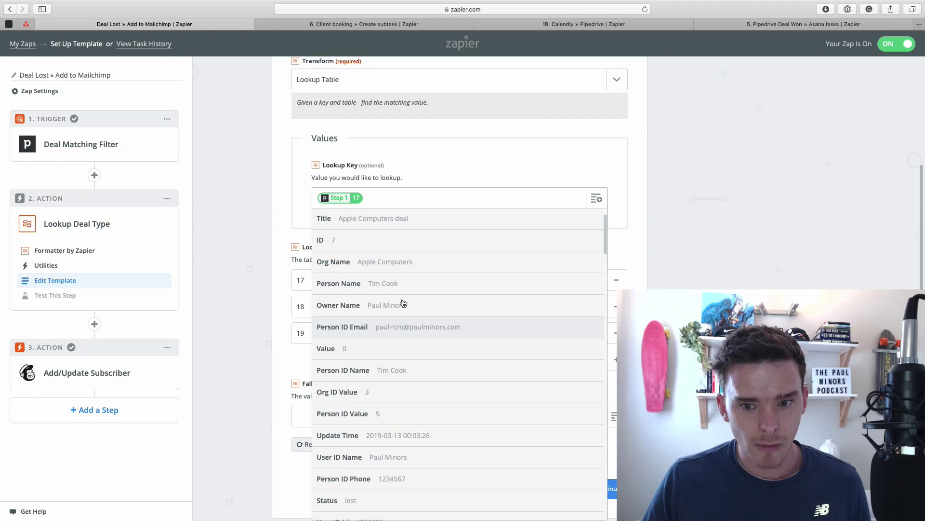
type("deal type")
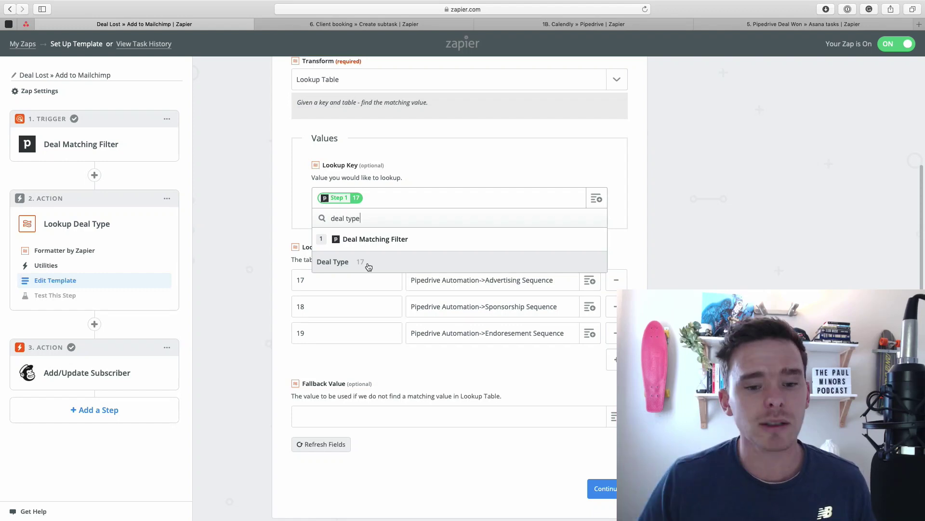
left_click(305, 243)
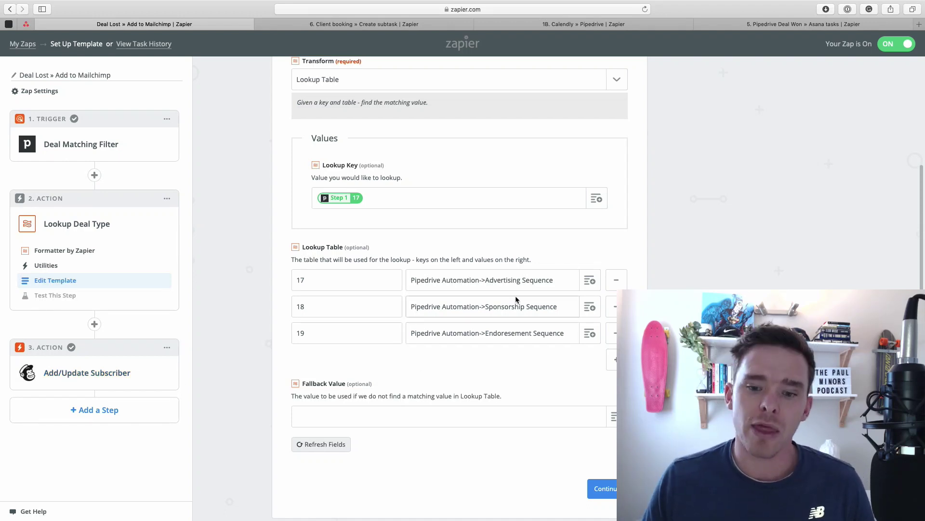
- Highlight key 17's lookup value, Pipedrive Automation->Advertising Sequence, in the Lookup Table
mouse_move(554, 280)
left_mouse_down()
mouse_move(406, 268)
mouse_move(542, 281)
left_mouse_up()
left_click(446, 280)
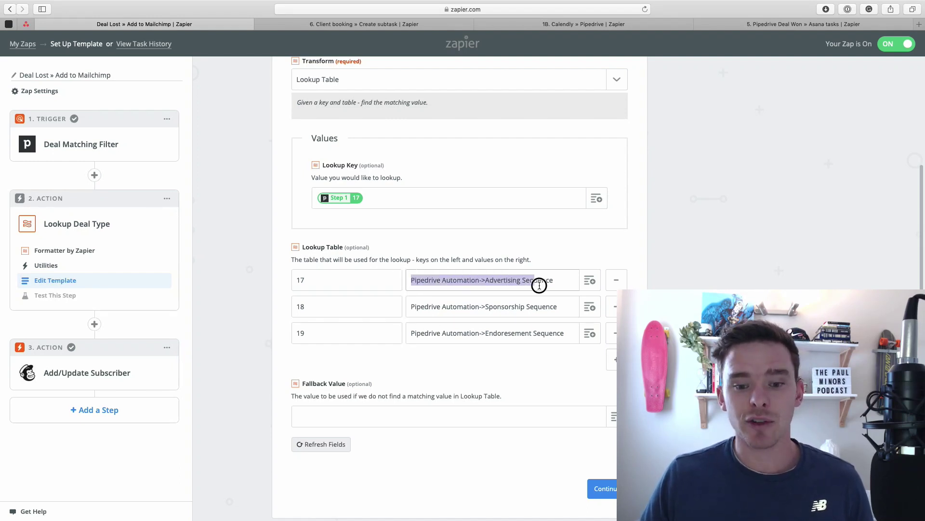
left_click(477, 280)
left_click_drag(479, 281, 414, 280)
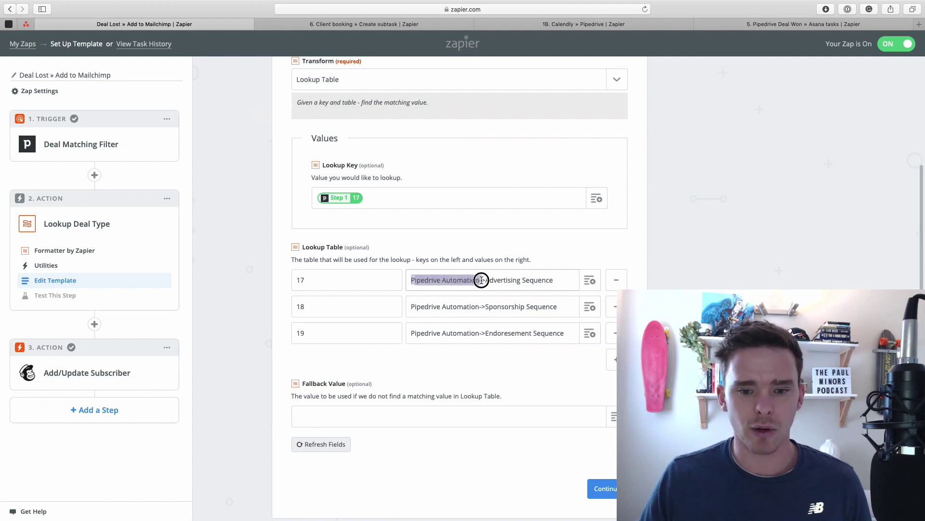
left_click_drag(485, 280, 557, 280)
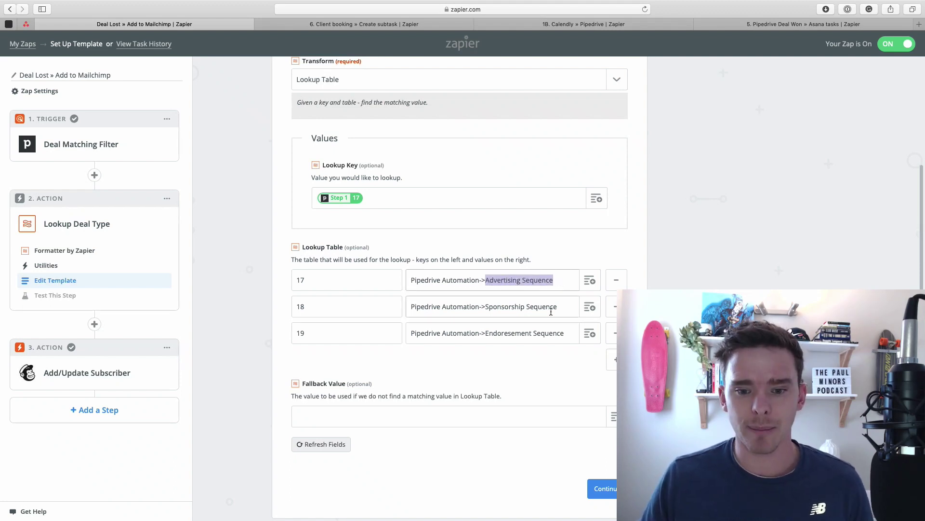
left_click(435, 306)
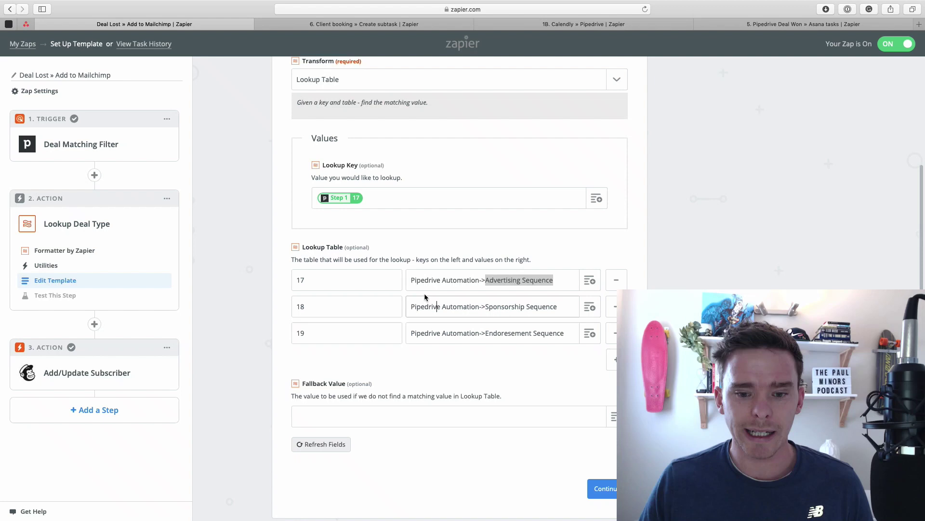
left_click(381, 281)
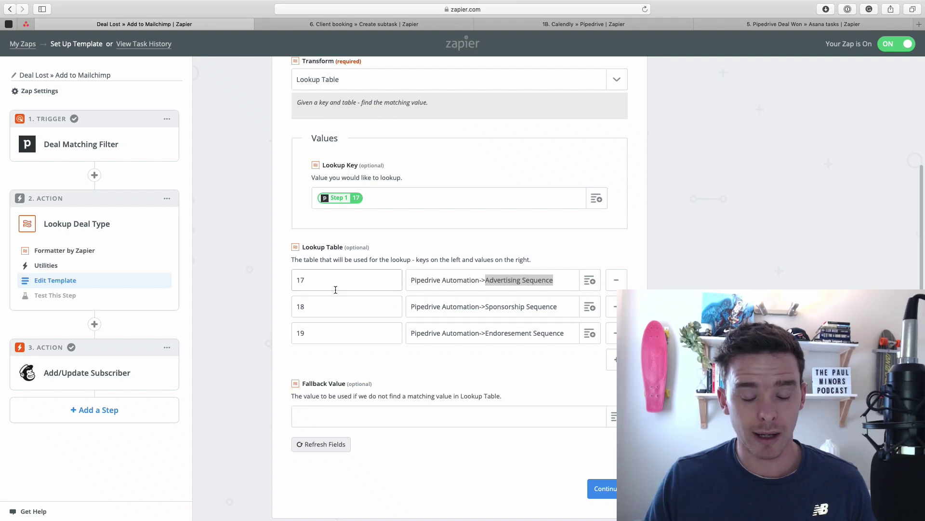
left_click(456, 281)
left_click_drag(413, 279, 568, 279)
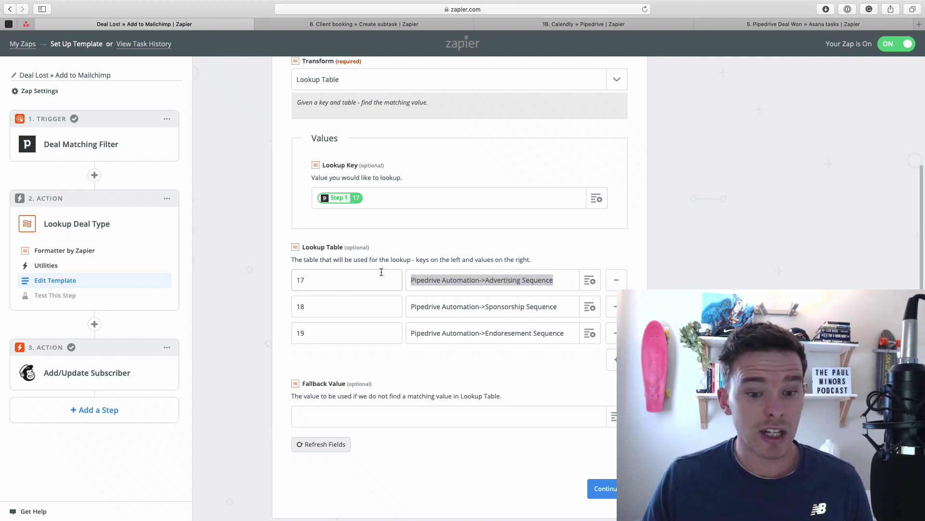
left_click(440, 280)
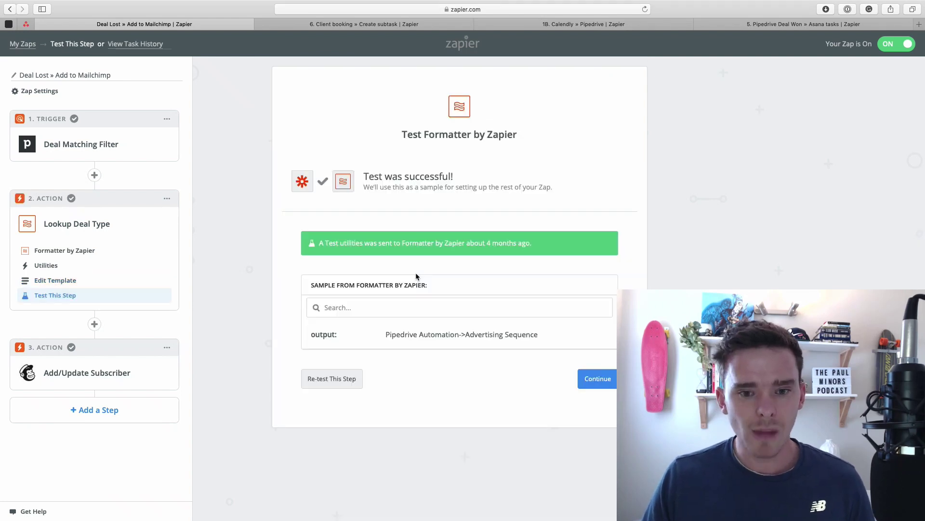
- Re-test the lookup step and highlight its Pipedrive Automation->Advertising Sequence output
left_click(342, 377)
scroll(454, 268, "down", 3)
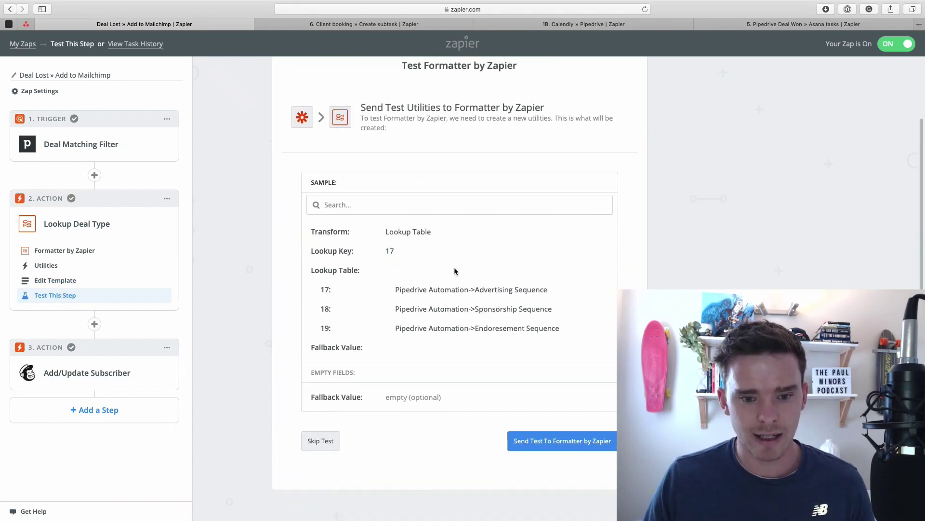
left_click(528, 438)
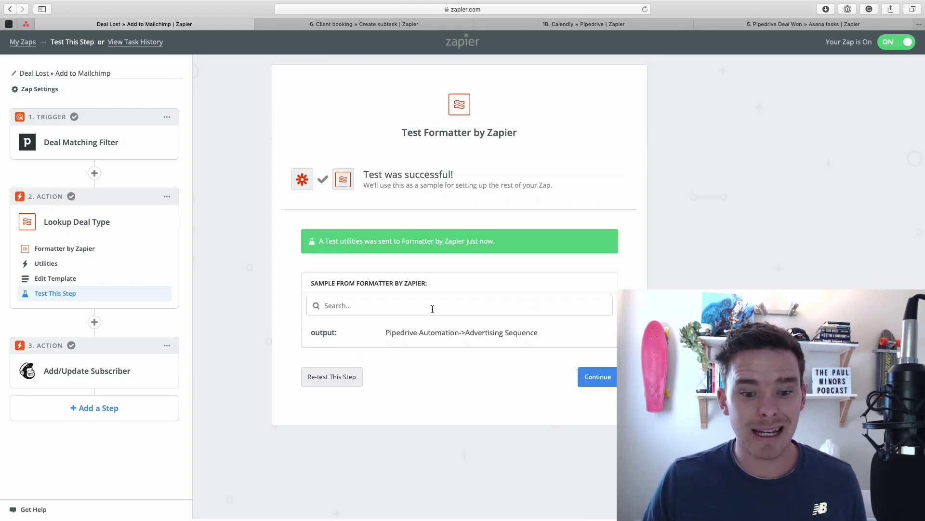
left_click_drag(387, 334, 544, 336)
left_click(120, 372)
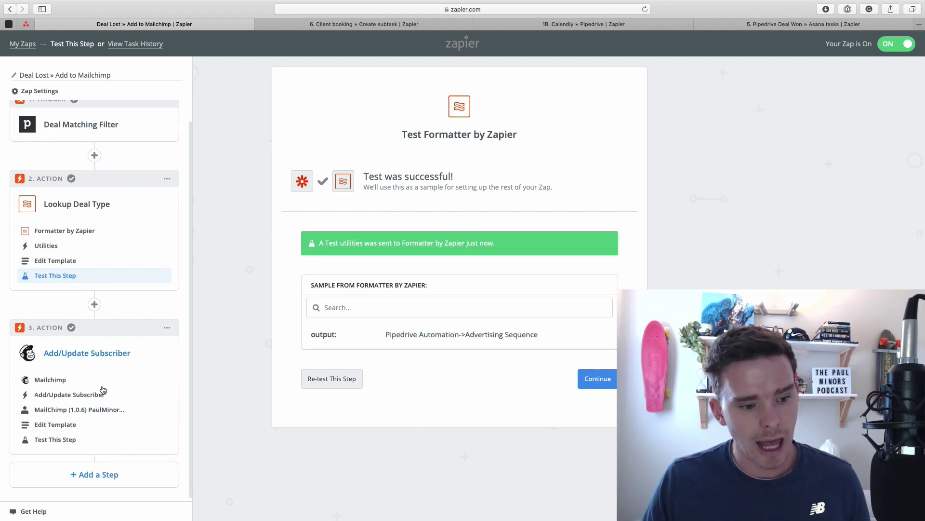
- Show the Mailchimp step's Groups field mapped to Step 2's lookup output, with Add Only
left_click(67, 425)
scroll(447, 328, "down", 7)
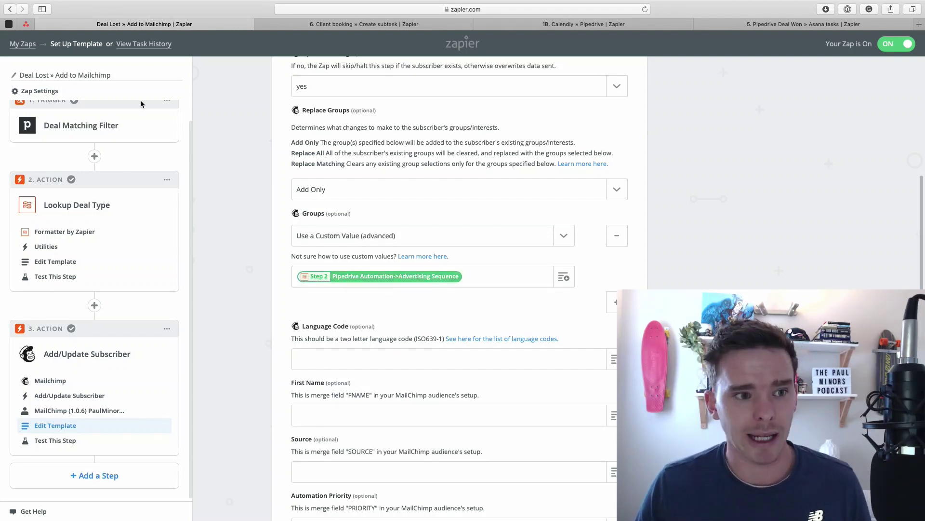
- Close the Deal Lost zap and scroll through the Client booking » Create subtask zap
left_click(42, 24)
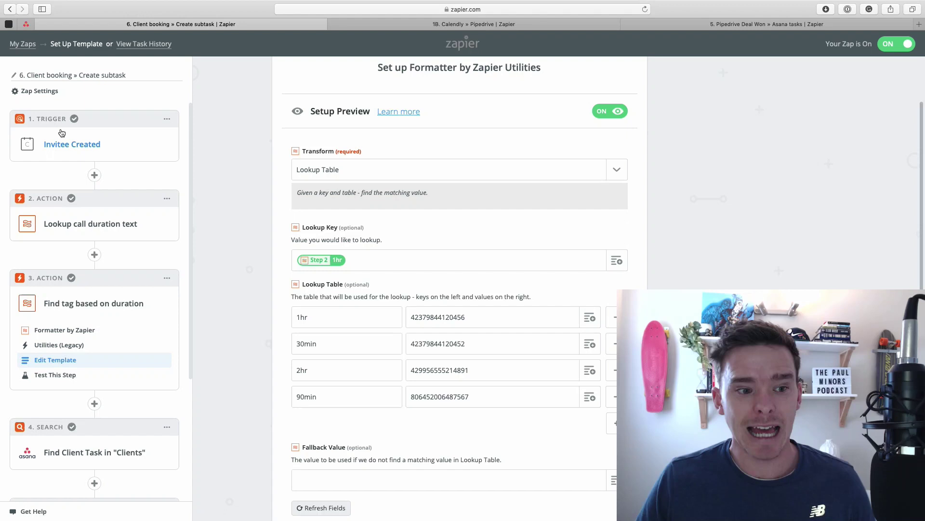
scroll(62, 140, "down", 3)
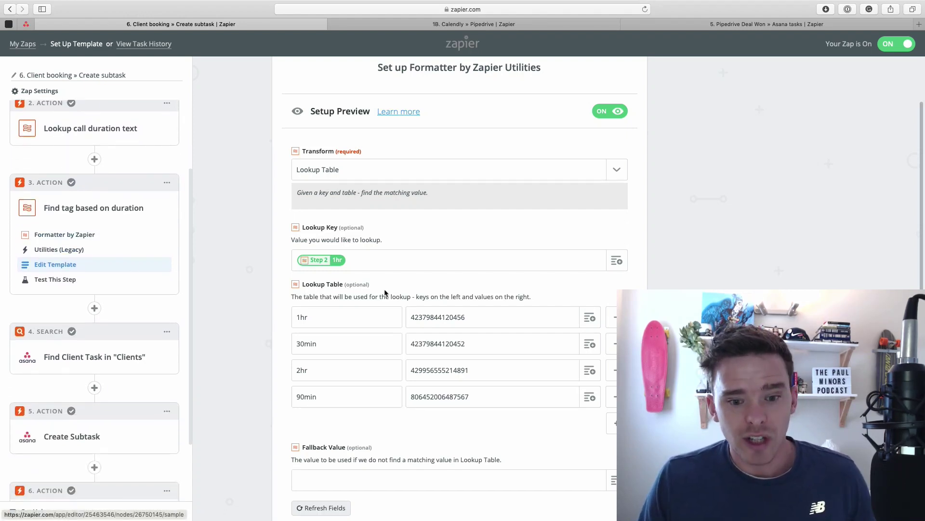
scroll(388, 291, "down", 1)
scroll(323, 298, "down", 3)
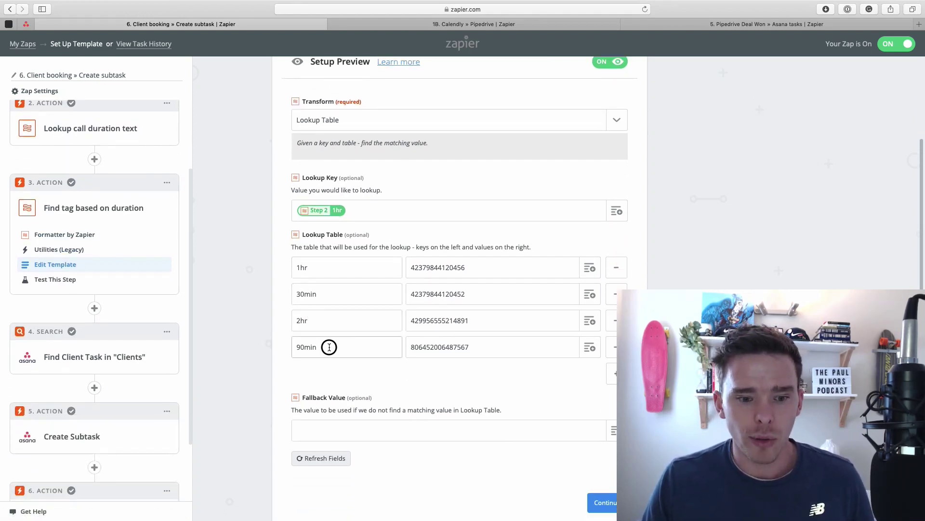
left_click(325, 294)
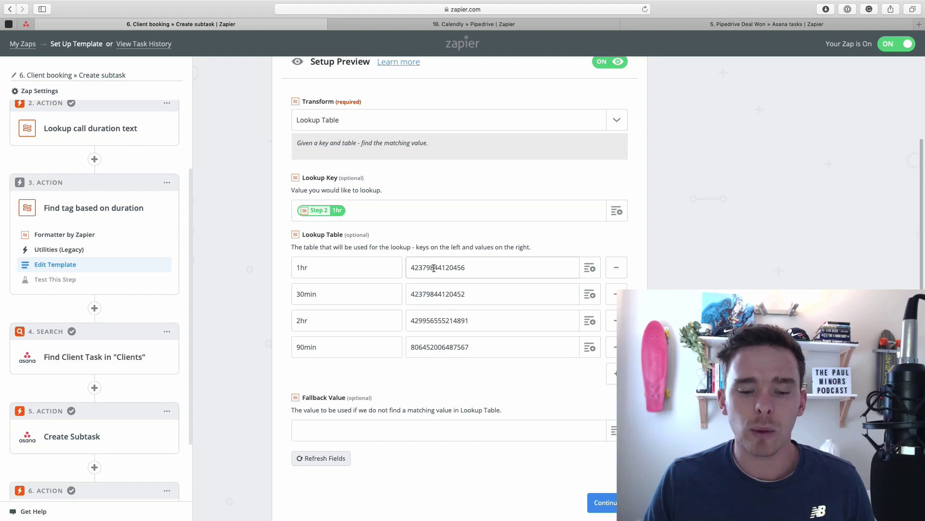
scroll(449, 270, "down", 1)
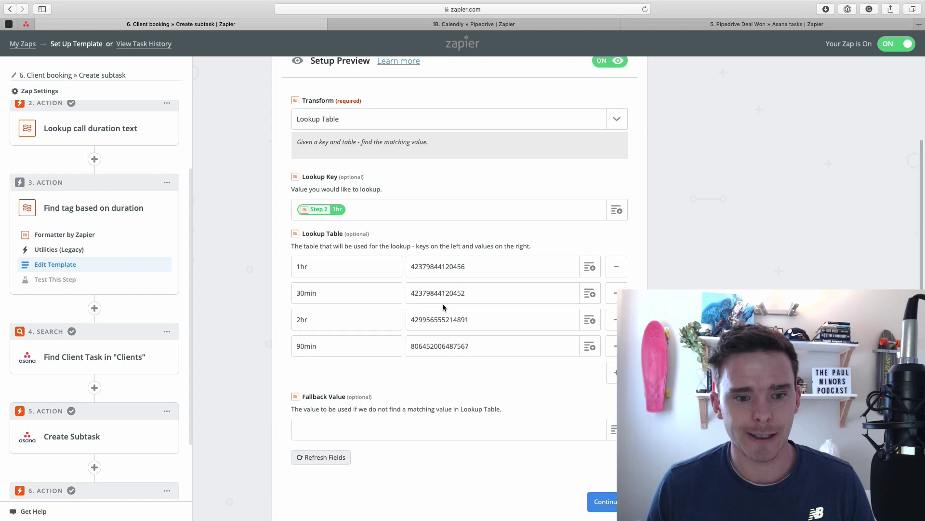
- Search the Lookup Key field picker for 'duration' and 'event type' without choosing a field
left_click(616, 210)
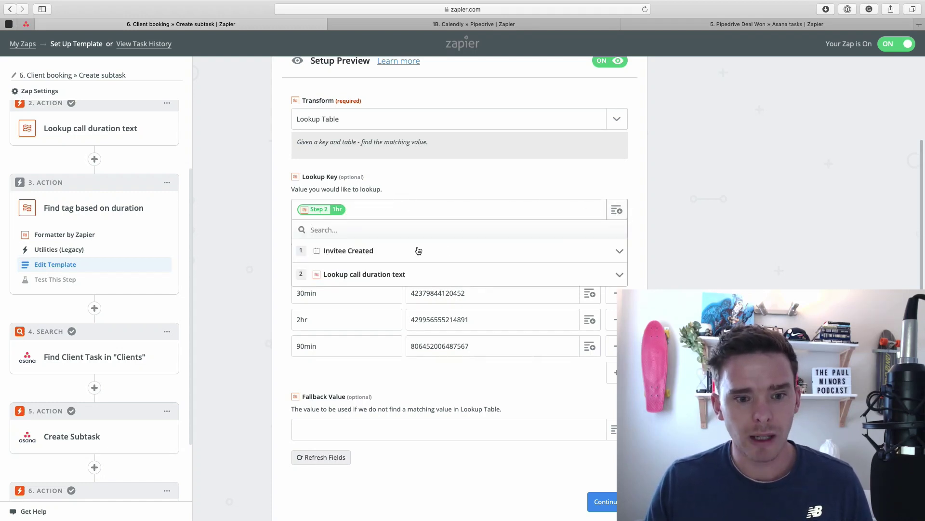
left_click(373, 253)
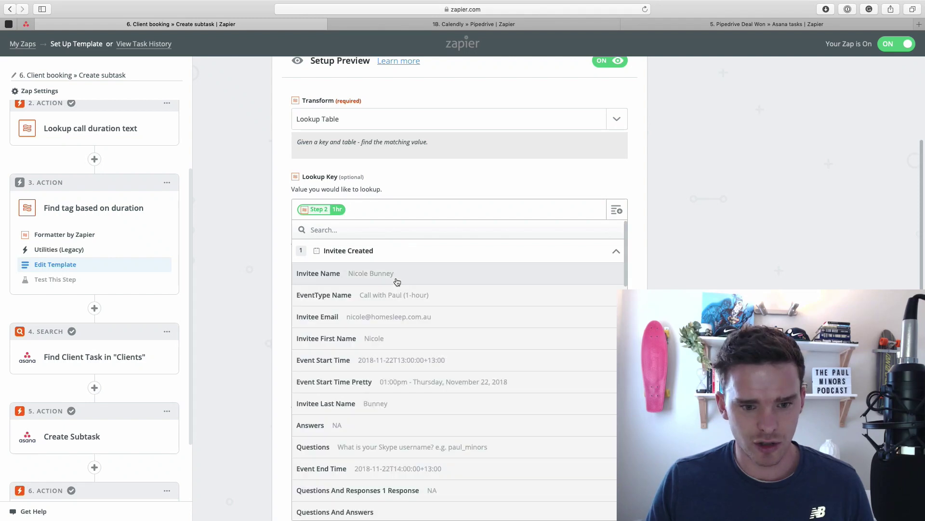
type("duration")
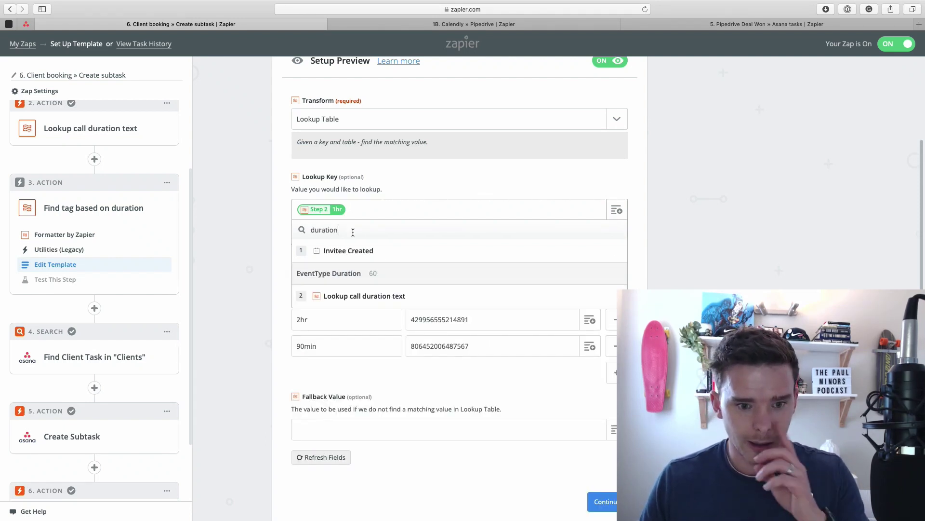
left_click(290, 226)
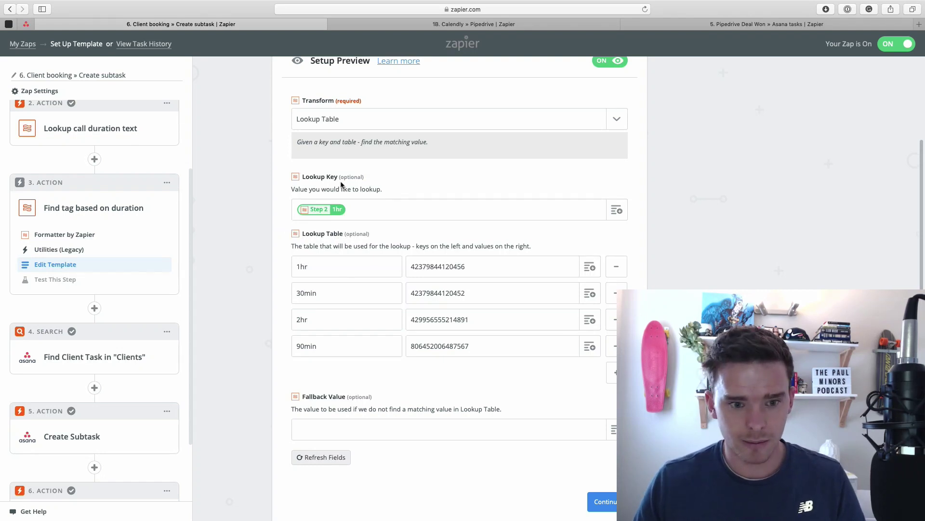
left_click(616, 210)
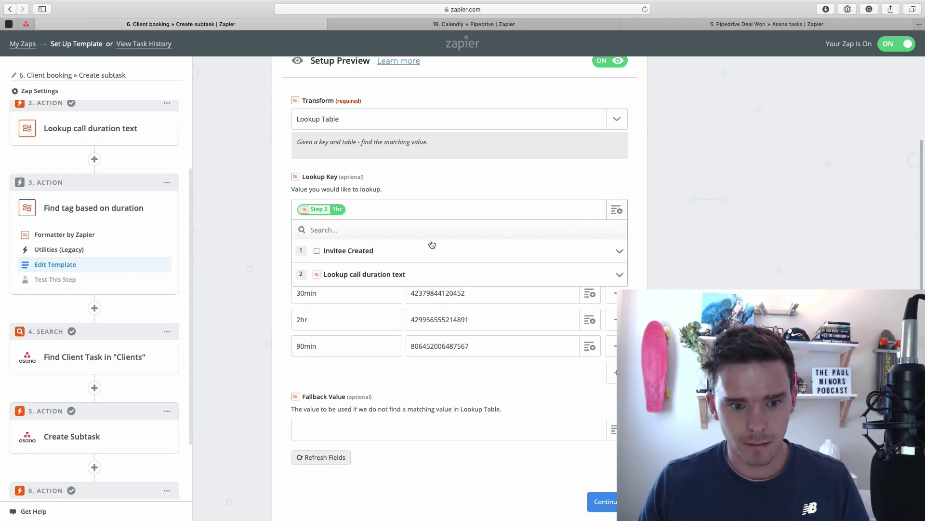
type("event type")
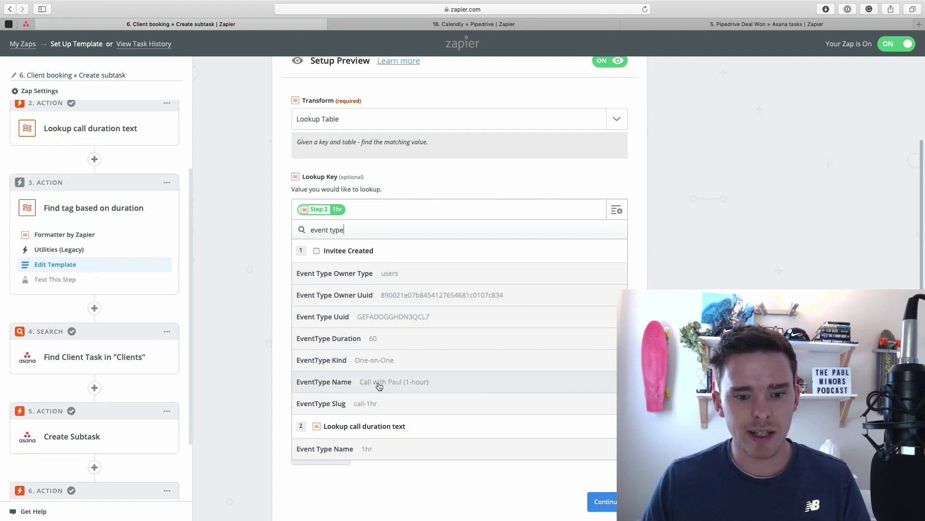
left_click(212, 334)
- Open the Lookup call duration text table and highlight its 90-minute call key
scroll(108, 230, "up", 2)
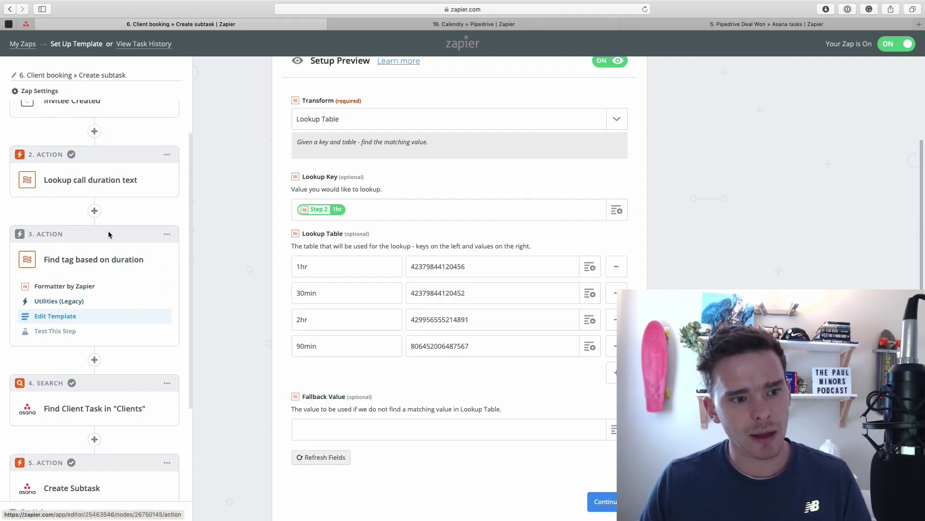
left_click(111, 191)
left_click(145, 236)
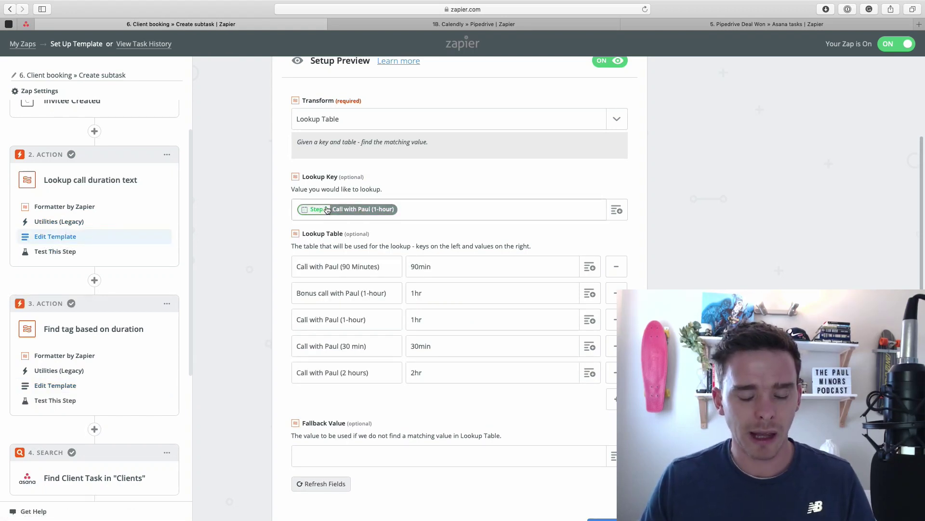
left_click_drag(383, 266, 268, 266)
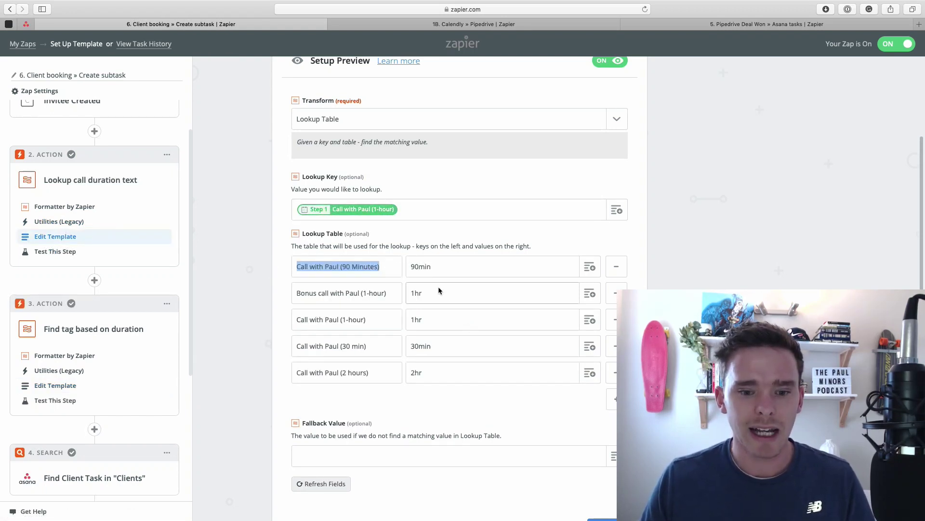
- Highlight the 1hr key and its tag ID in Find tag based on duration, then close the zap
scroll(427, 273, "up", 1)
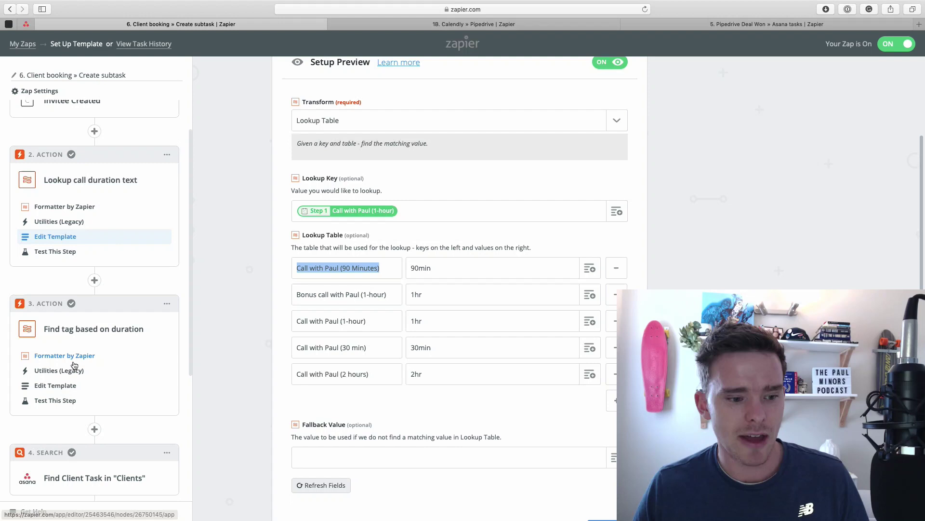
left_click(61, 391)
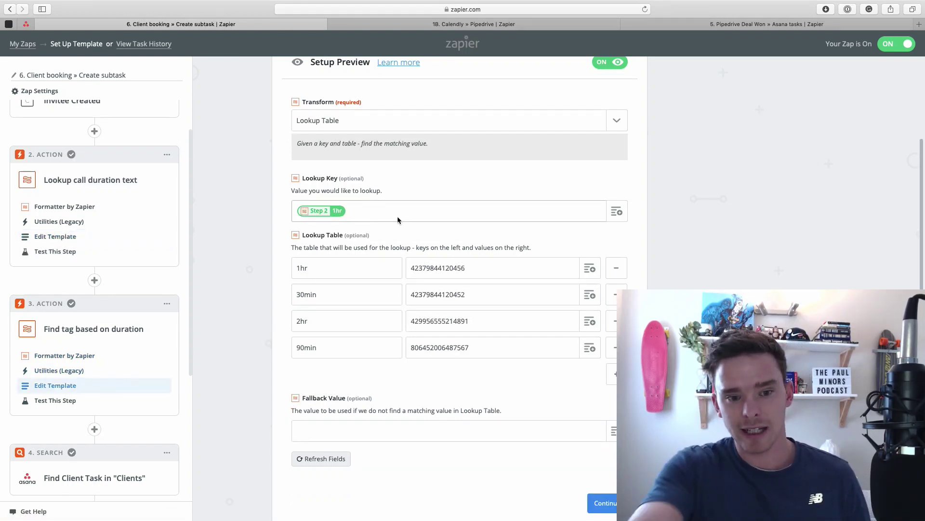
double_click(315, 269)
double_click(446, 269)
scroll(116, 352, "down", 5)
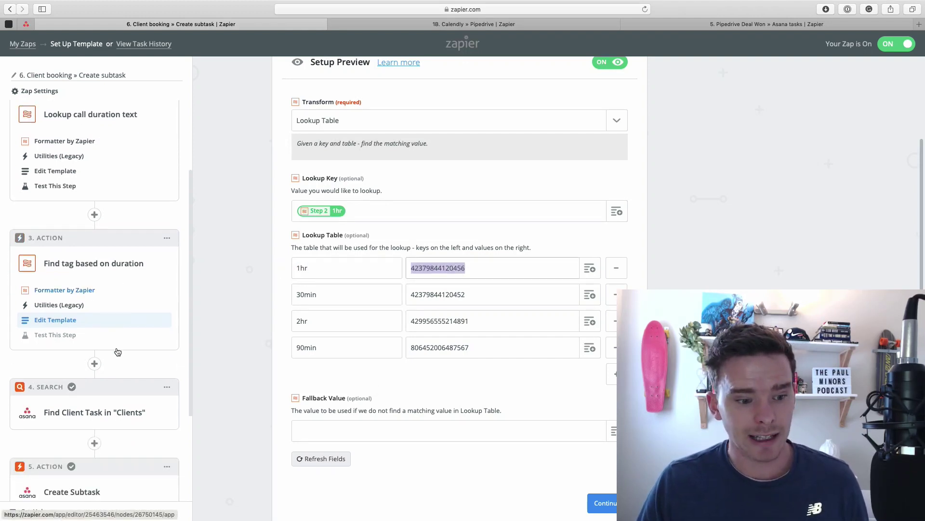
left_click(54, 392)
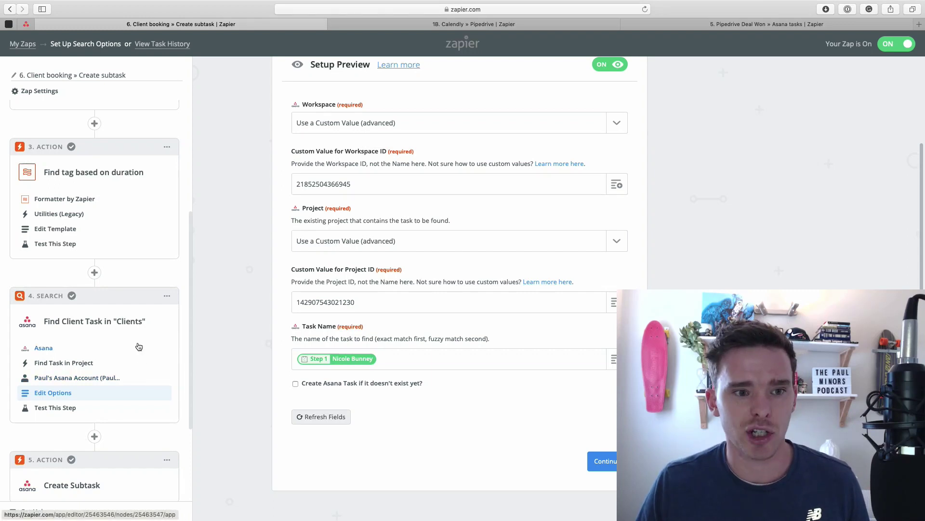
left_click(41, 25)
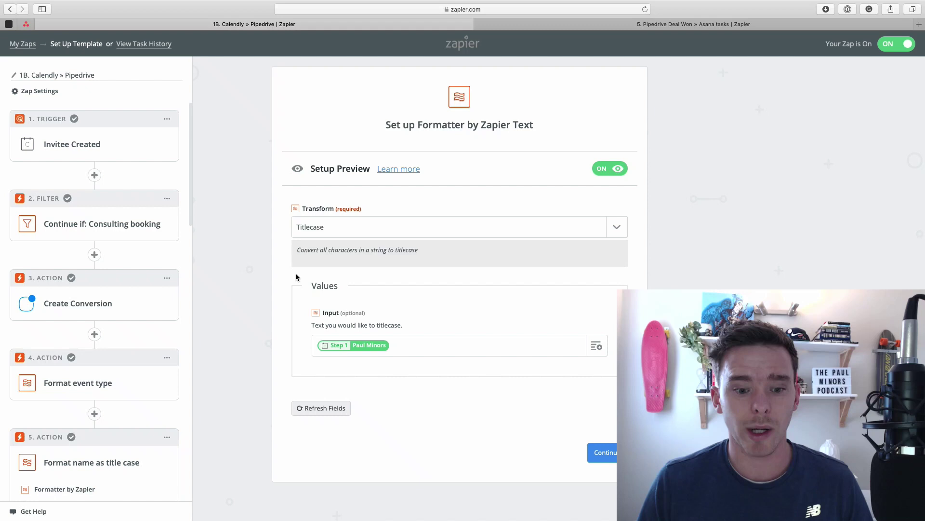
- Browse the Transform options keeping Titlecase, then close the 1B. Calendly » Pipedrive zap
left_click(610, 231)
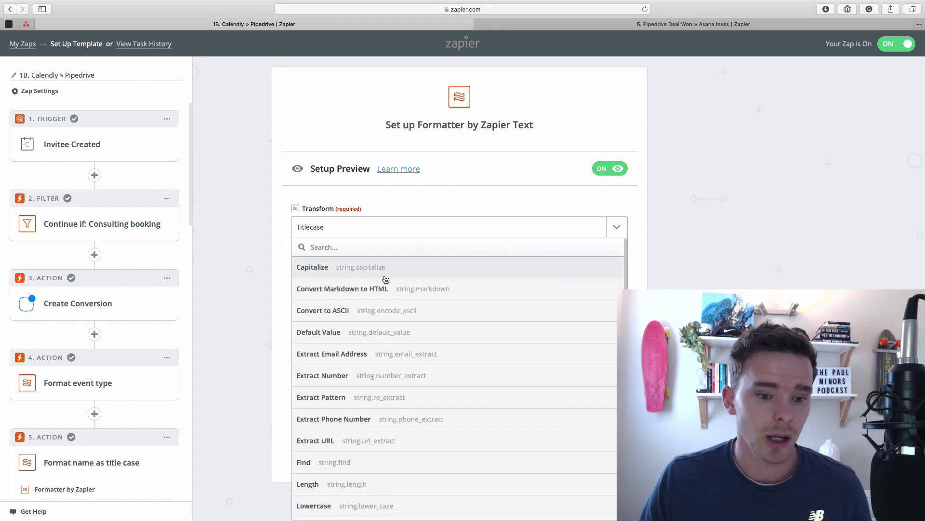
scroll(380, 343, "down", 1)
scroll(359, 304, "down", 5)
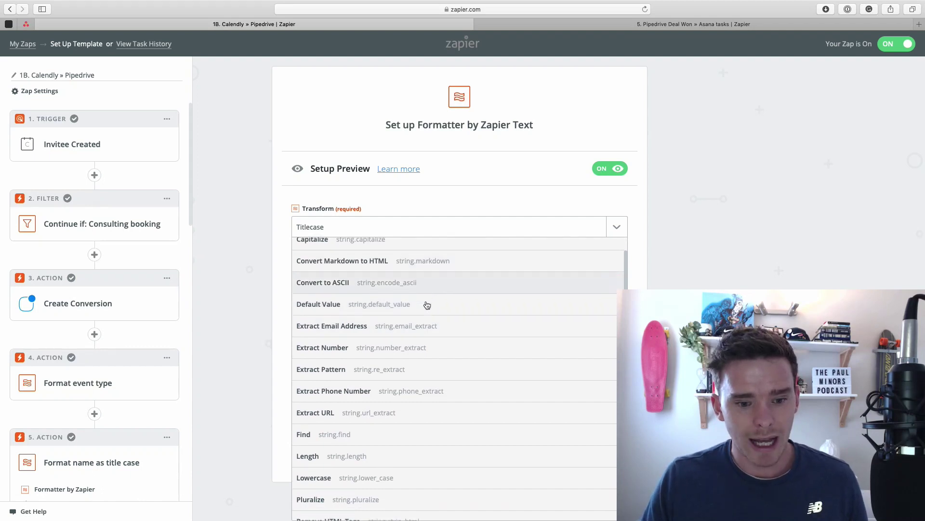
scroll(425, 328, "down", 4)
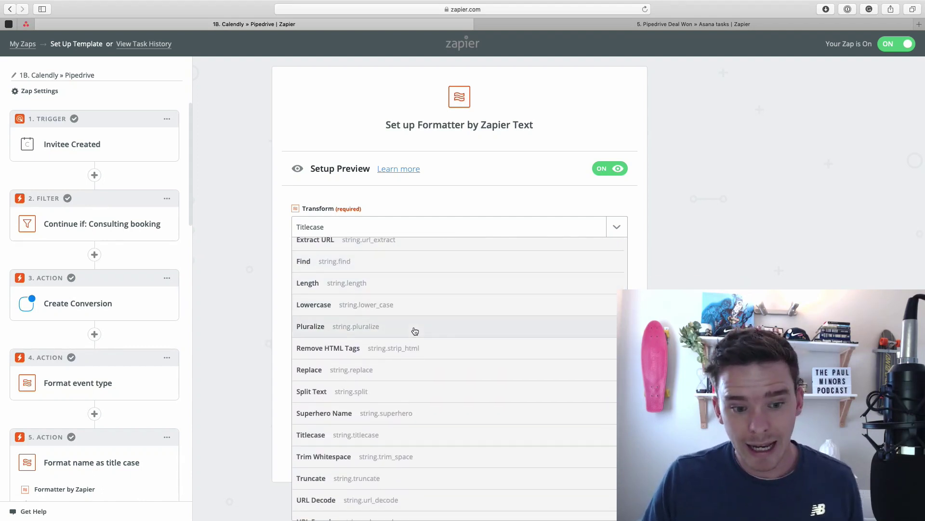
scroll(413, 331, "down", 2)
scroll(424, 335, "down", 2)
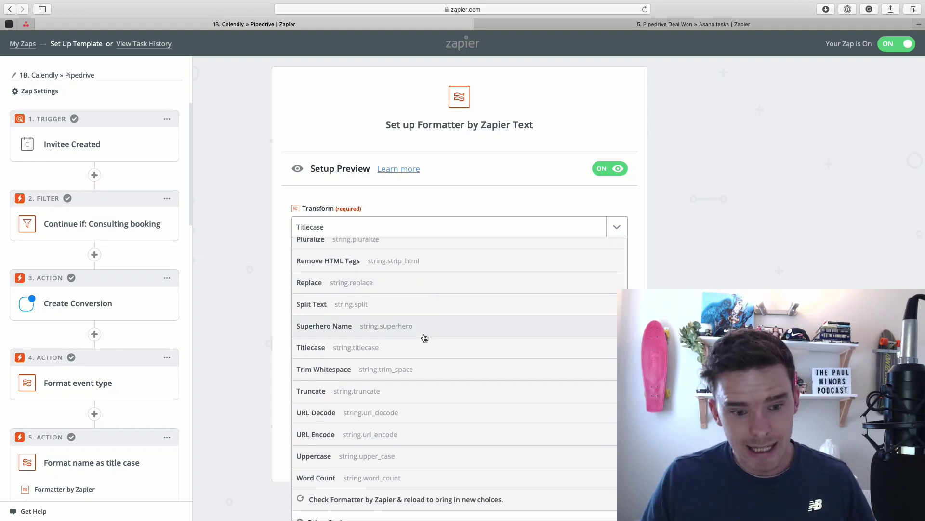
scroll(424, 337, "down", 2)
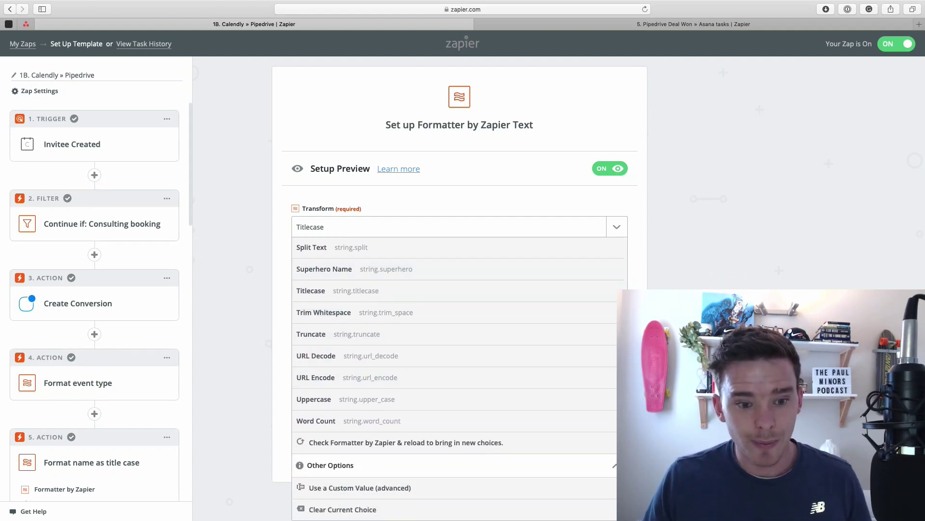
left_click(358, 291)
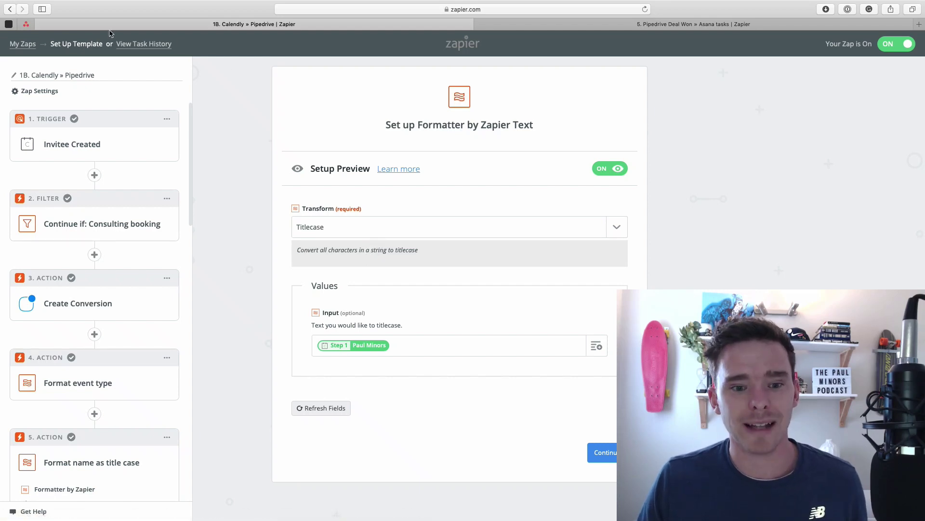
left_click(42, 24)
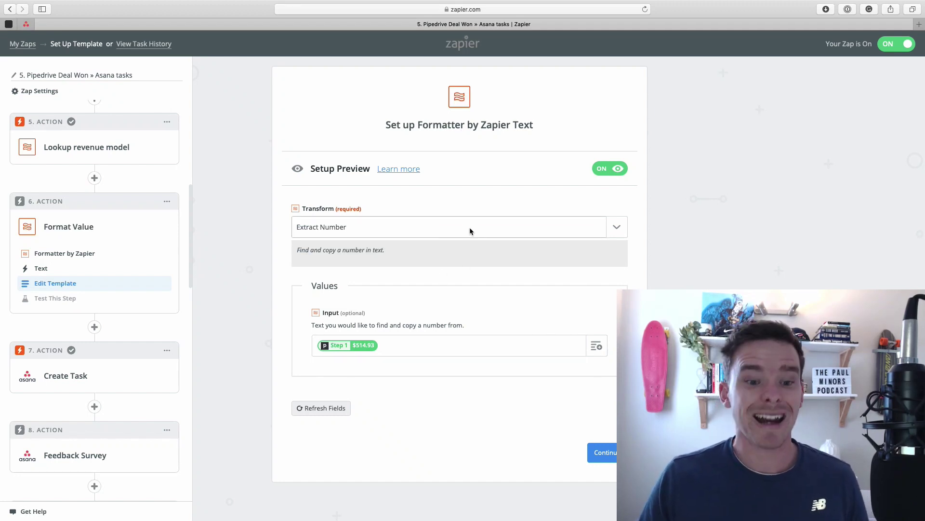
- Leave the number-extraction transform unchanged and test Format Value so it outputs 514.93
left_click(625, 232)
left_click(708, 253)
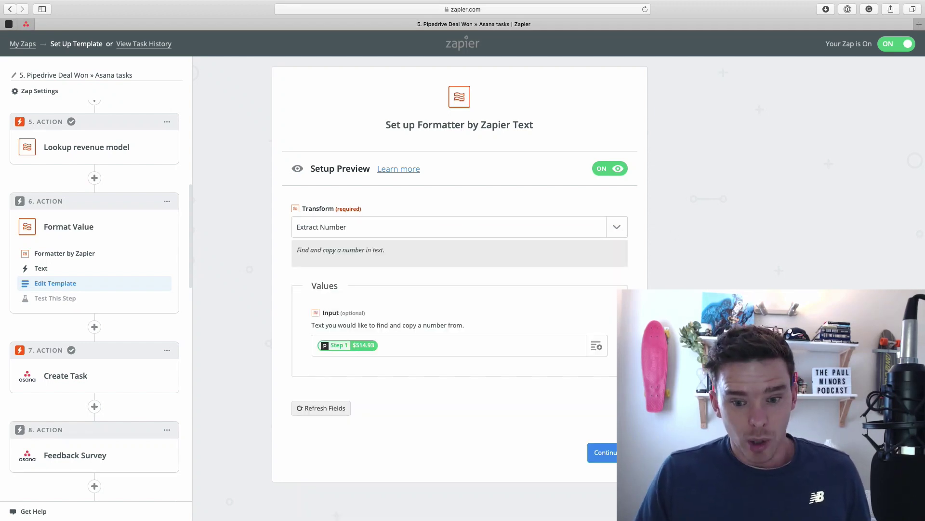
scroll(132, 288, "down", 4)
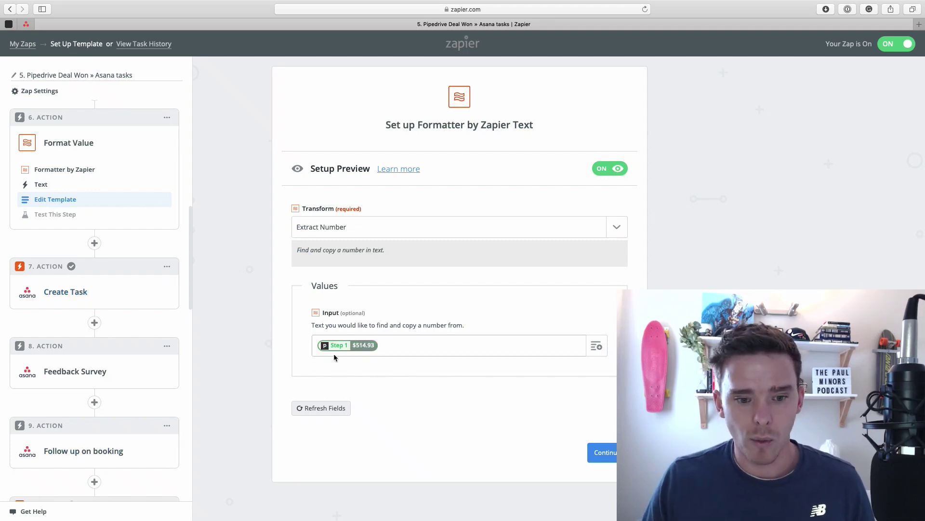
left_click(382, 345)
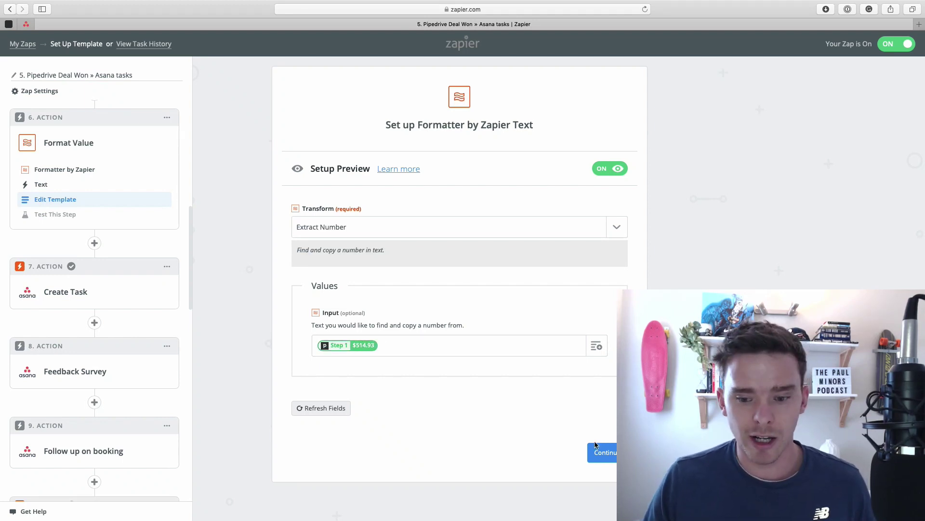
left_click(607, 454)
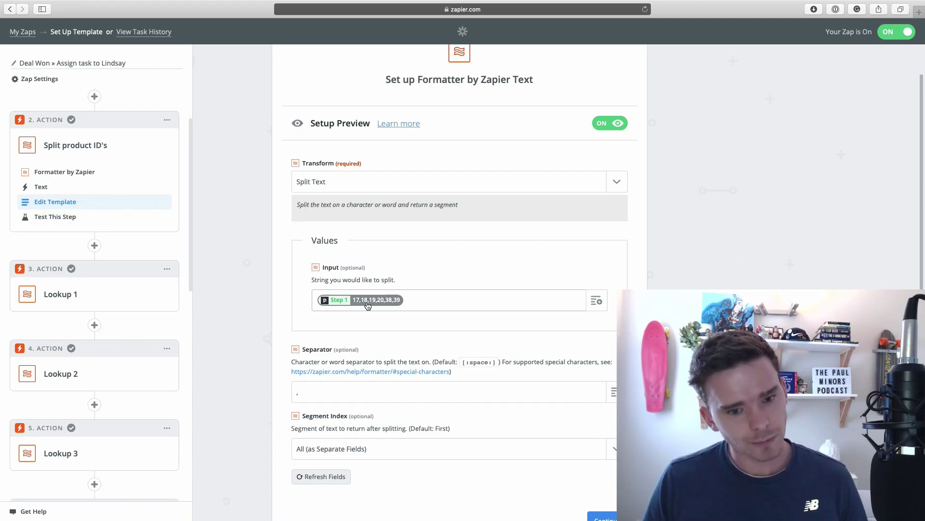
- Set the Split Text separator to ',' and test, producing items 17, 18, 19, 20, 38 and 39
scroll(368, 349, "down", 2)
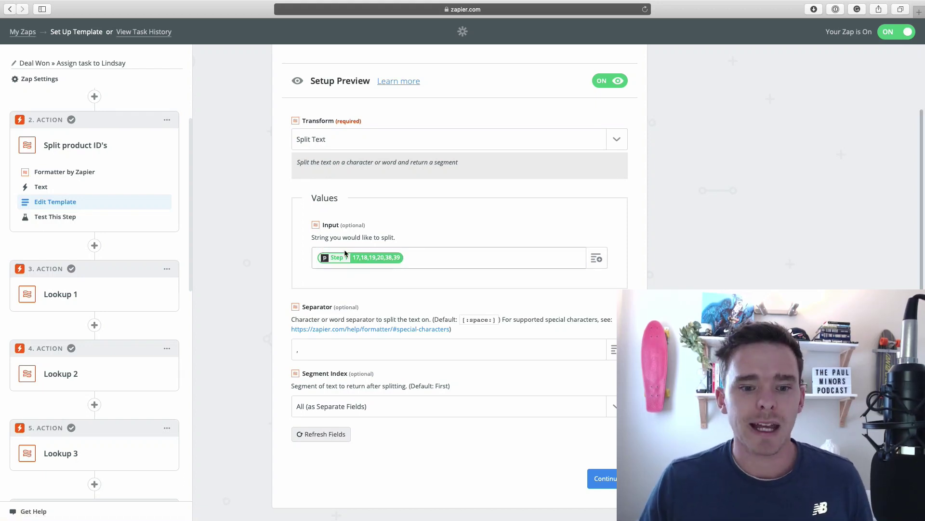
left_click(304, 348)
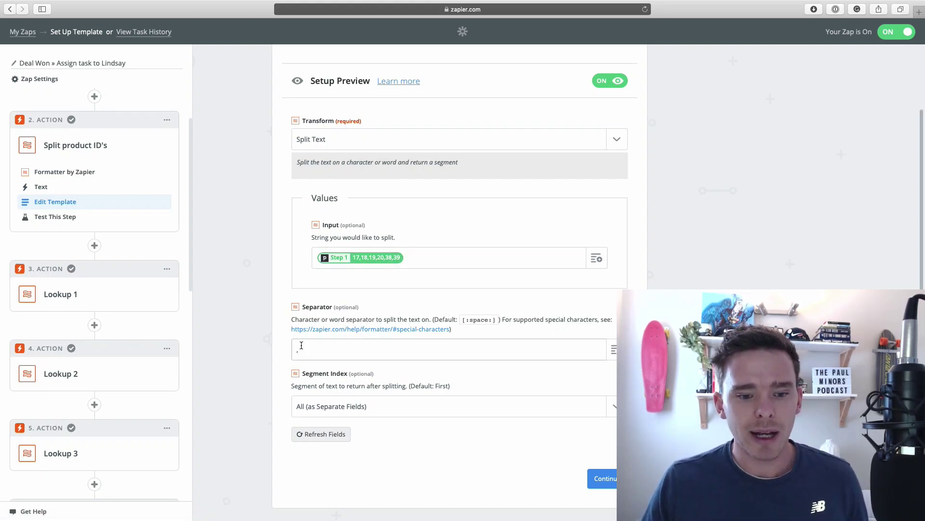
type(",")
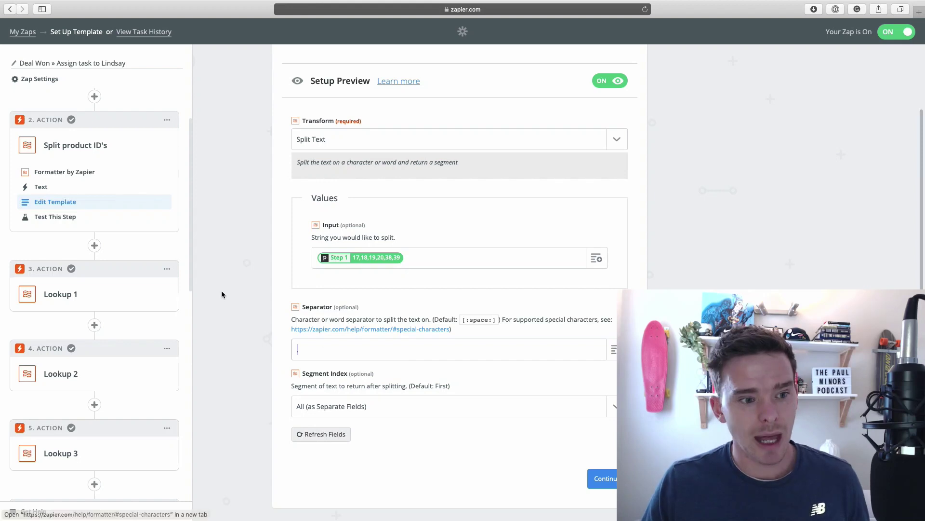
left_click(111, 217)
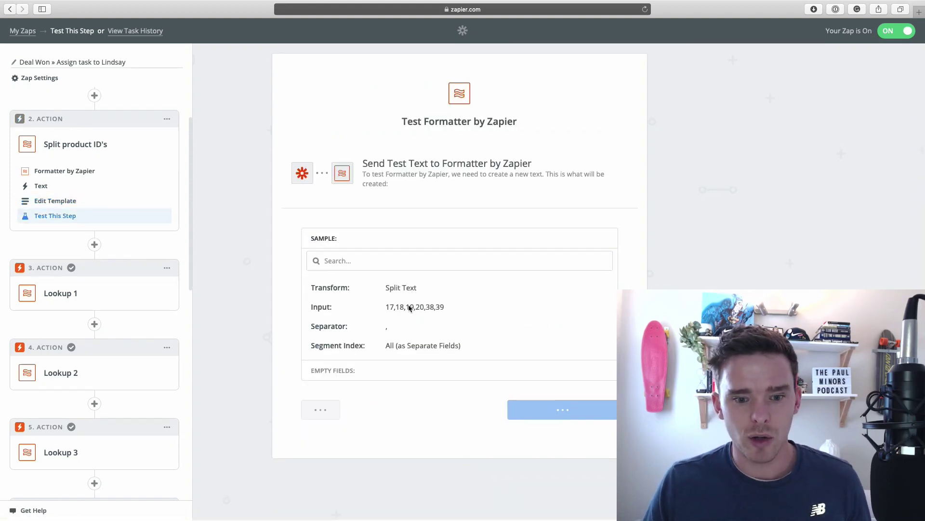
scroll(399, 324, "down", 1)
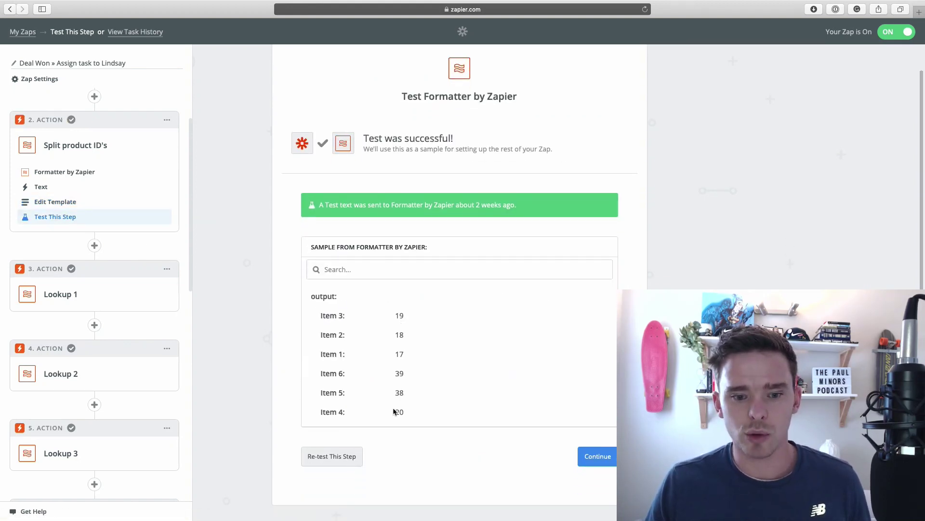
left_click(102, 159)
scroll(73, 193, "down", 3)
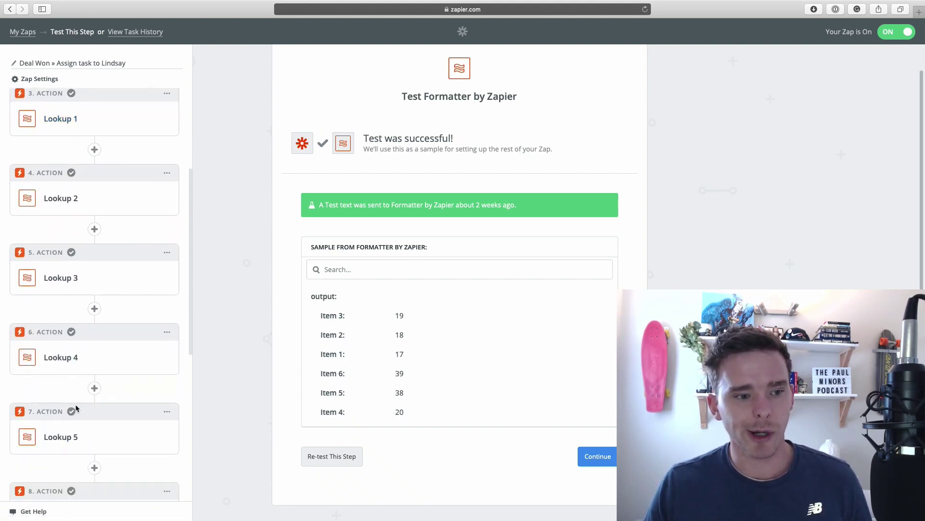
- Review Lookup 1's table mapping product IDs to services, then collapse it
left_click(60, 118)
left_click(54, 176)
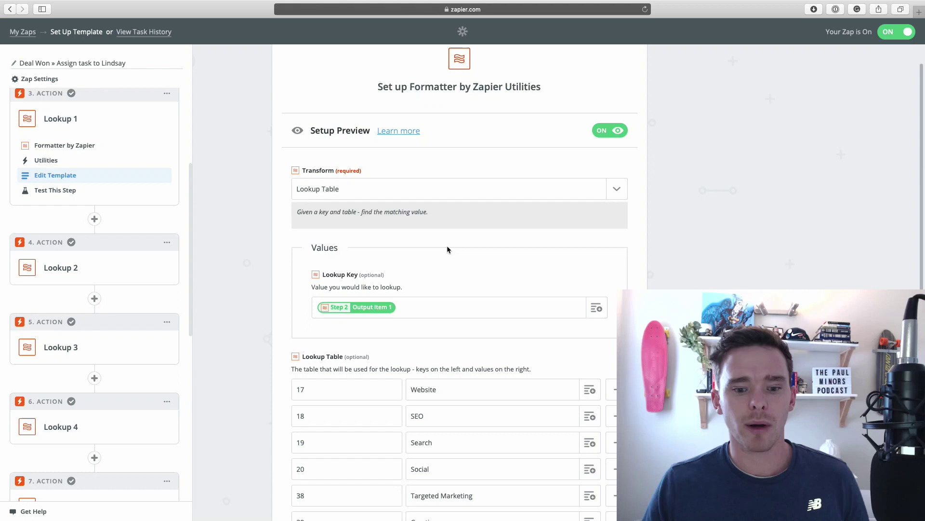
scroll(447, 246, "down", 3)
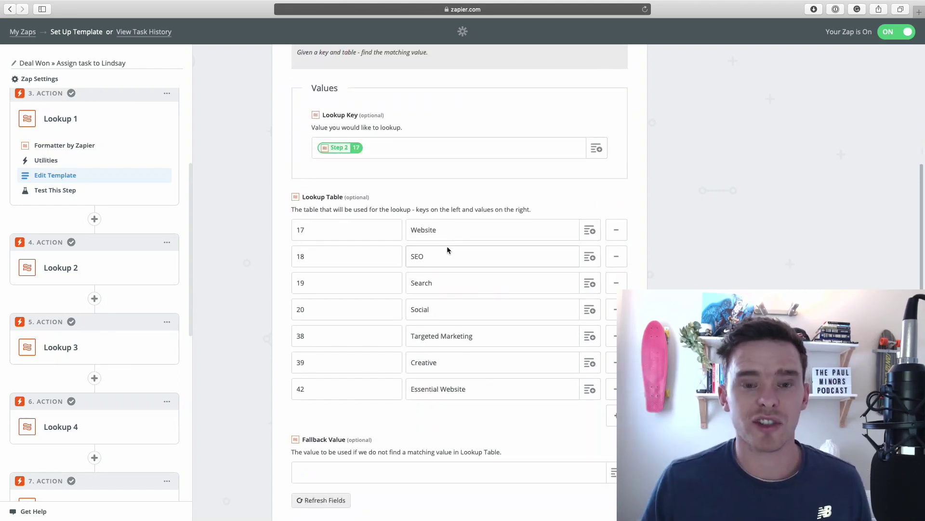
left_click(52, 119)
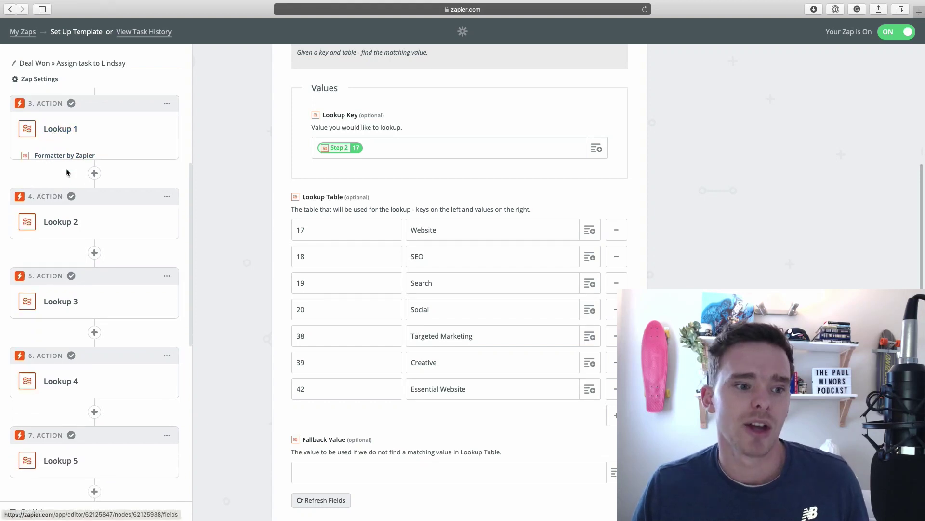
- Reopen the Split product ID's step settings
scroll(66, 179, "up", 3)
left_click(66, 180)
left_click(62, 229)
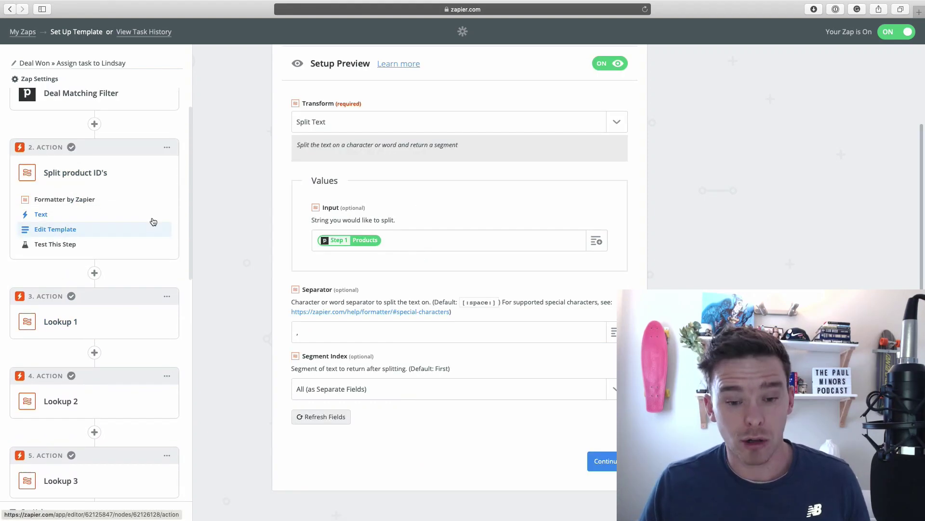